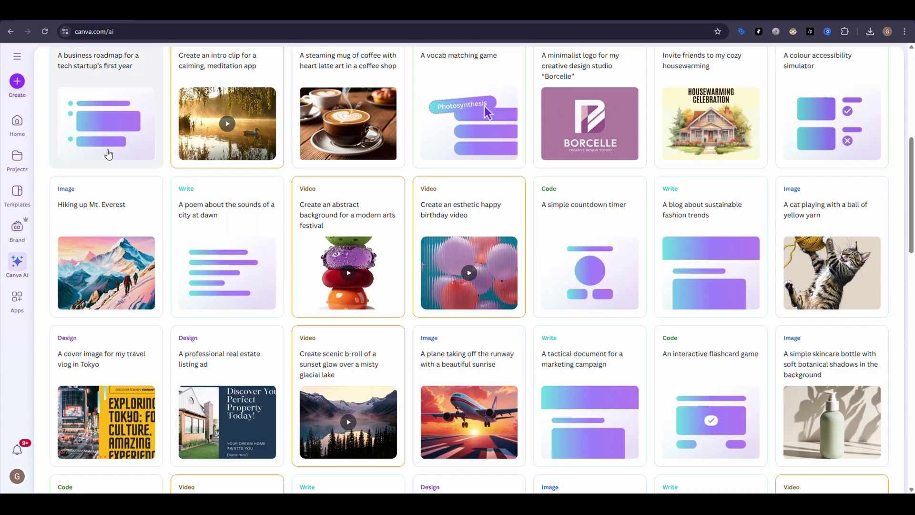
# Upload quote.png from the Create menu and use it in a new design
pyautogui.click(22, 87)
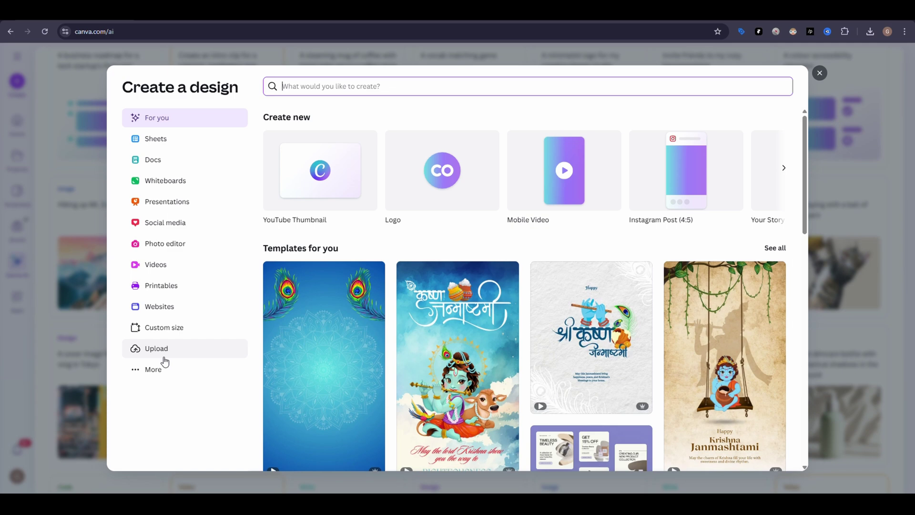
pyautogui.click(164, 352)
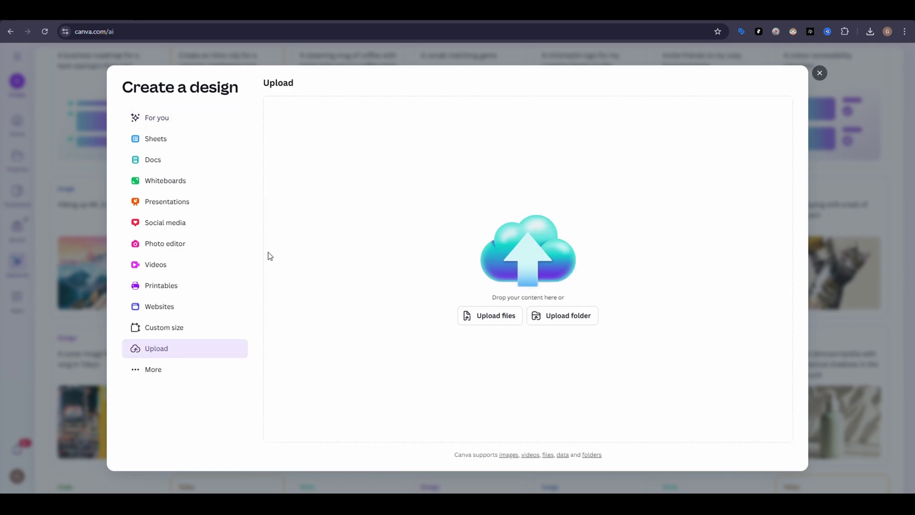
pyautogui.moveTo(235, 342); pyautogui.dragTo(440, 321)
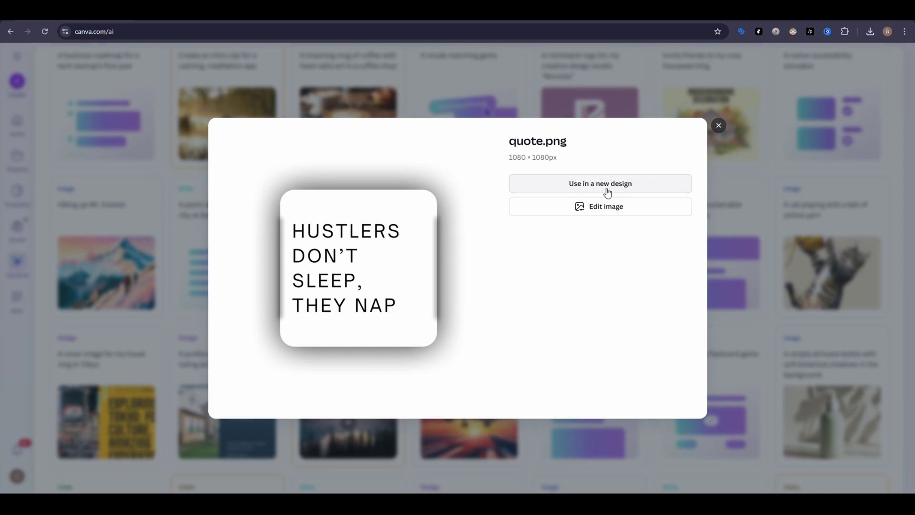
pyautogui.click(616, 218)
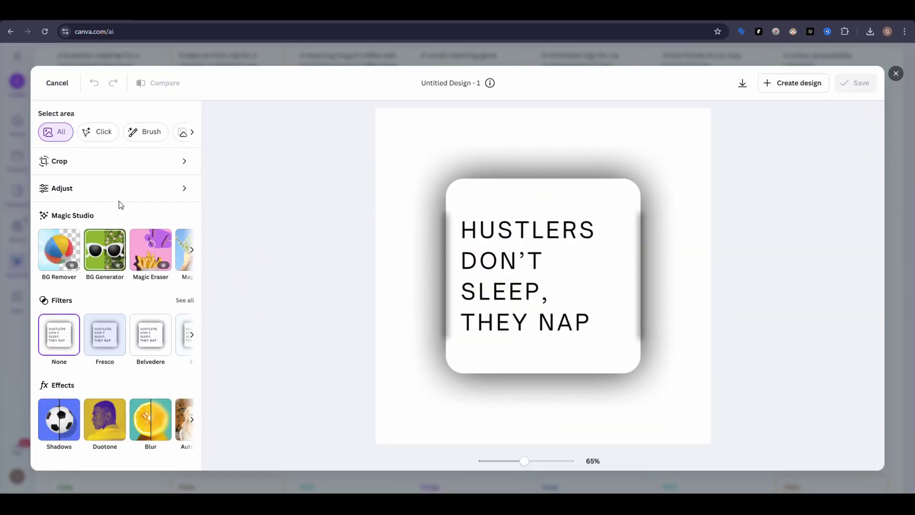
# In Crop, tilt the quote image with vertical perspective 5.1 and horizontal 10
pyautogui.click(124, 165)
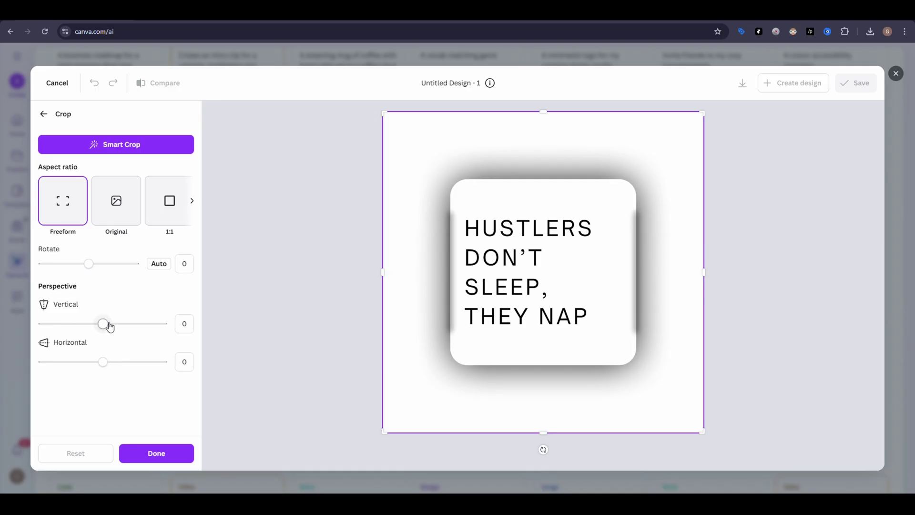
pyautogui.moveTo(106, 326)
pyautogui.mouseDown()
pyautogui.moveTo(135, 327)
pyautogui.moveTo(103, 323)
pyautogui.mouseUp()
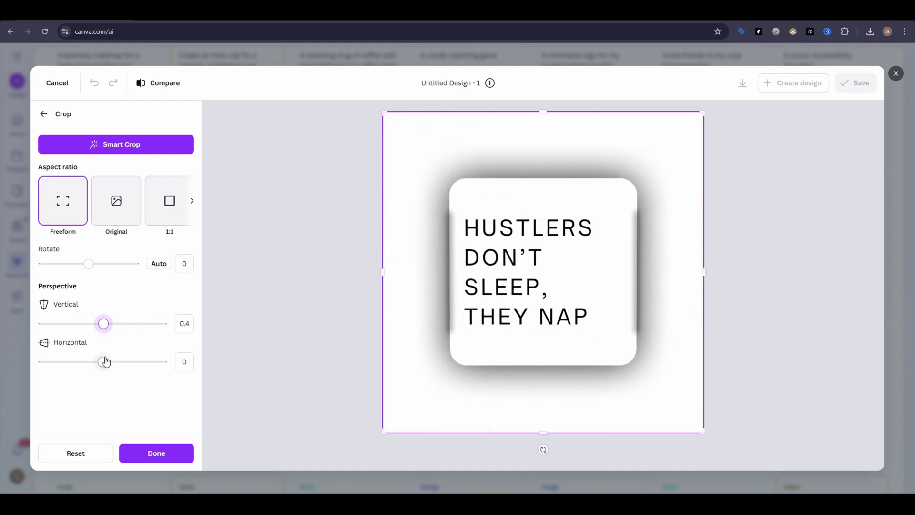
pyautogui.moveTo(105, 362)
pyautogui.mouseDown()
pyautogui.moveTo(139, 362)
pyautogui.moveTo(76, 360)
pyautogui.moveTo(133, 362)
pyautogui.mouseUp()
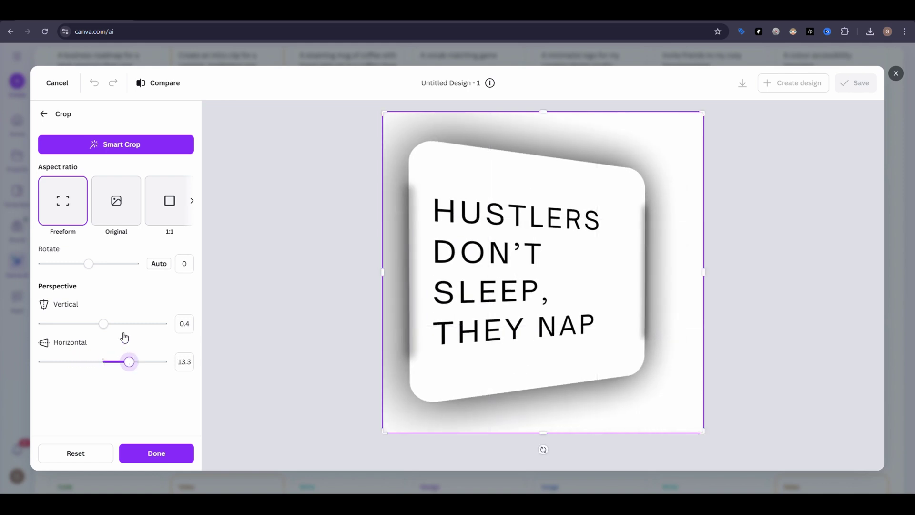
pyautogui.moveTo(108, 327); pyautogui.dragTo(116, 328)
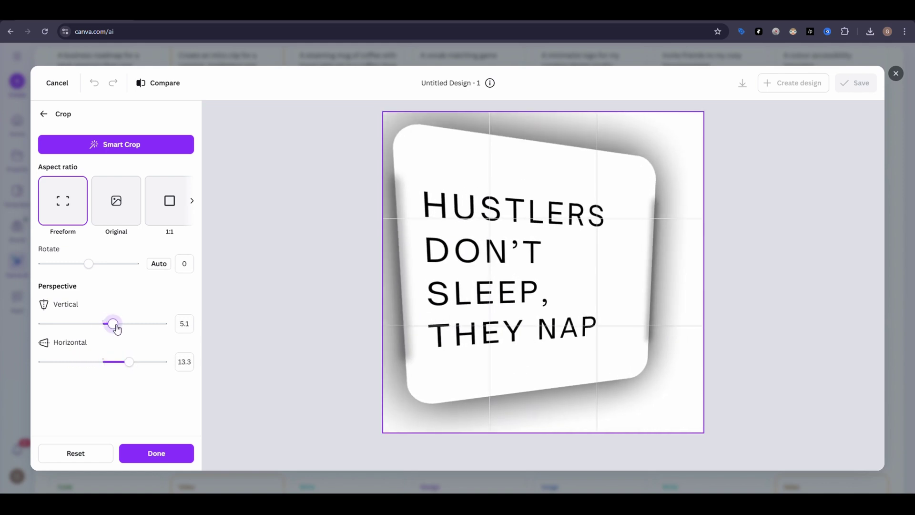
pyautogui.moveTo(128, 363); pyautogui.dragTo(123, 362)
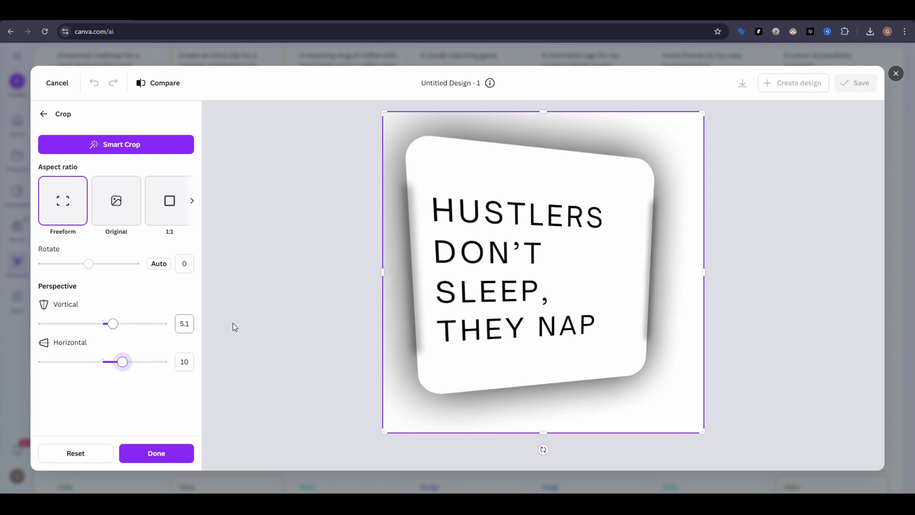
# Download the tilted quote card and place it top-left on the yellow Instagram post
pyautogui.click(157, 453)
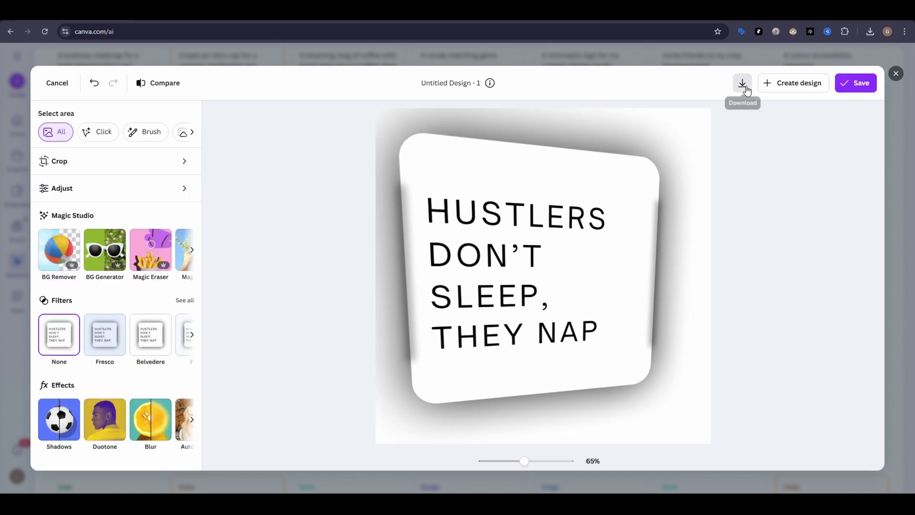
pyautogui.click(743, 84)
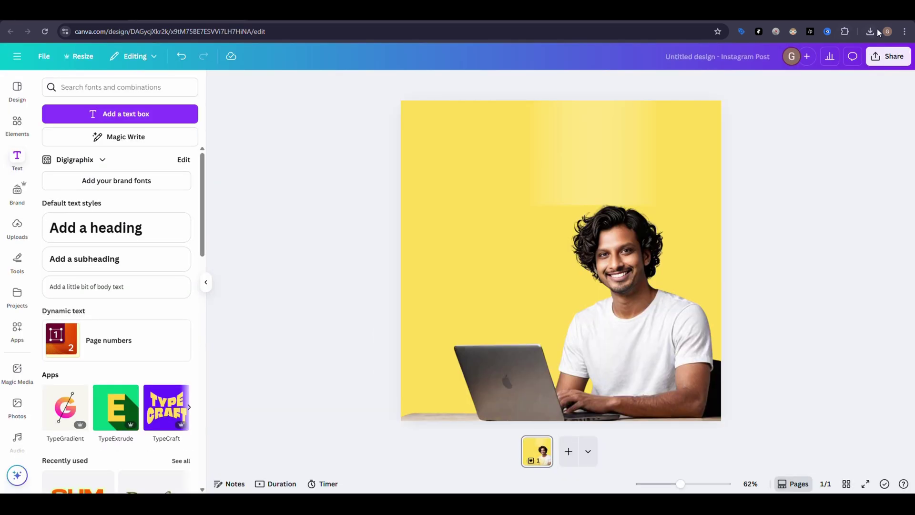
pyautogui.moveTo(786, 97); pyautogui.dragTo(501, 194)
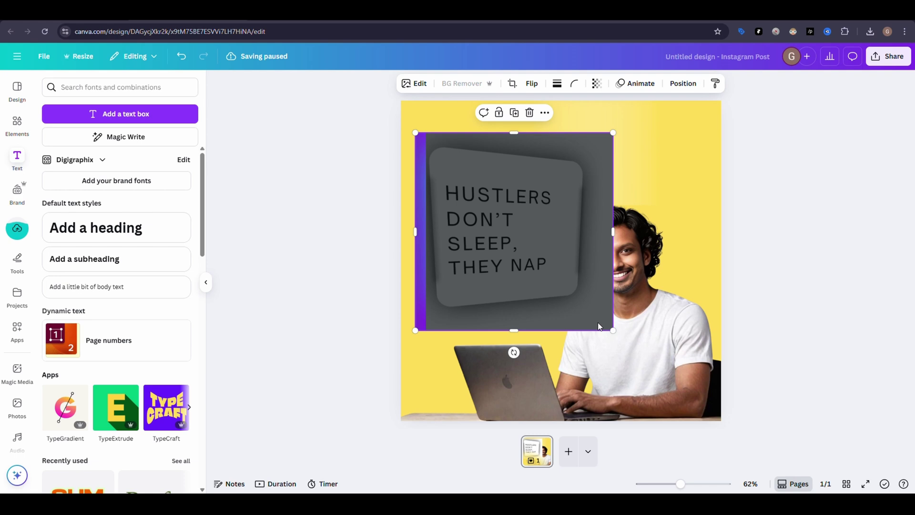
pyautogui.moveTo(613, 331)
pyautogui.mouseDown()
pyautogui.moveTo(565, 283)
pyautogui.moveTo(581, 299)
pyautogui.mouseUp()
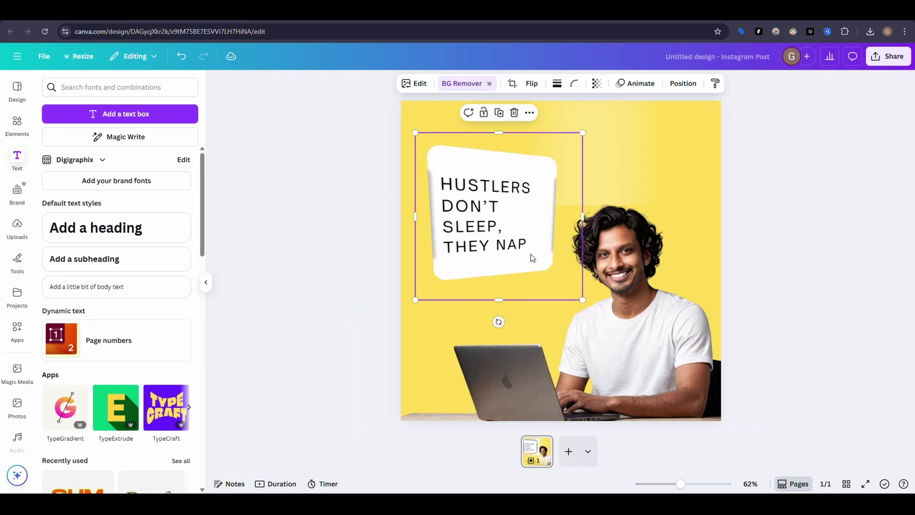
pyautogui.moveTo(422, 140); pyautogui.dragTo(410, 127)
pyautogui.click(819, 218)
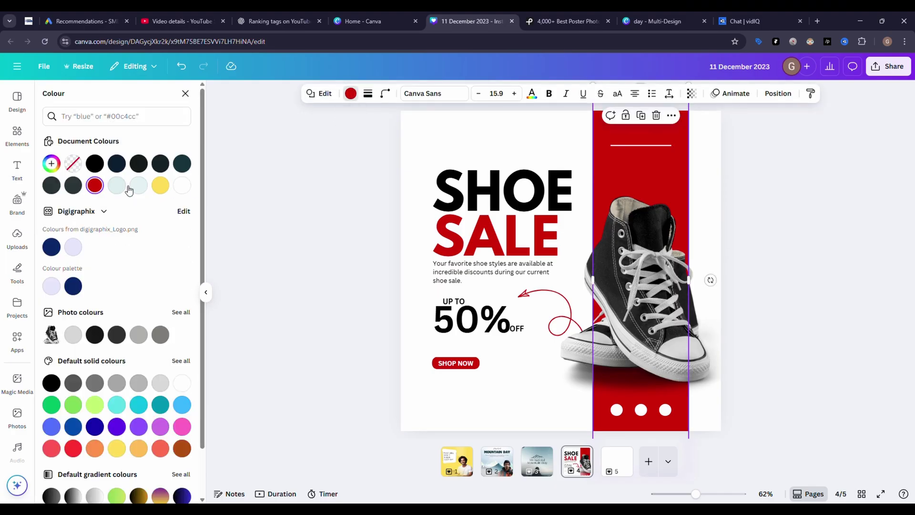
# Try turquoise on the stripe and a pale SALE colour, then preview the Thimbles and Needles palette image
pyautogui.click(116, 405)
pyautogui.click(159, 414)
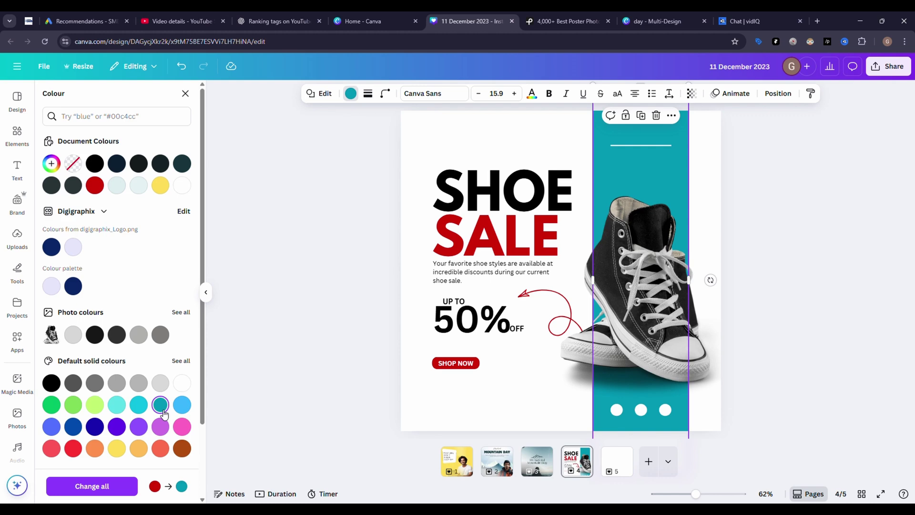
pyautogui.click(435, 258)
pyautogui.click(464, 93)
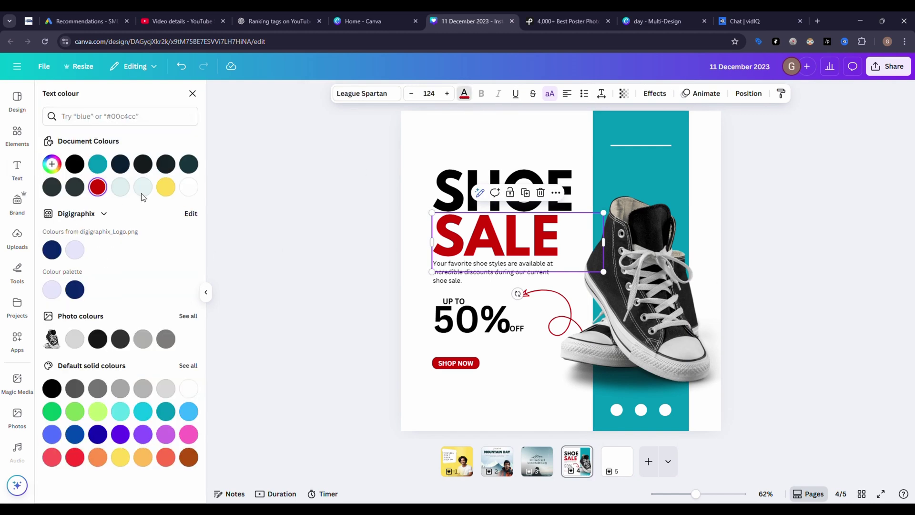
pyautogui.click(167, 184)
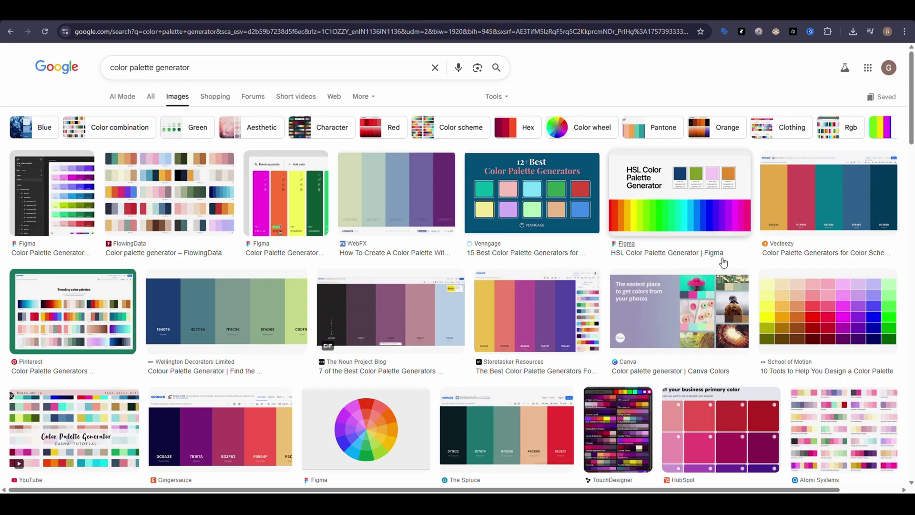
pyautogui.scroll(-2, 723, 265)
pyautogui.scroll(-4, 778, 303)
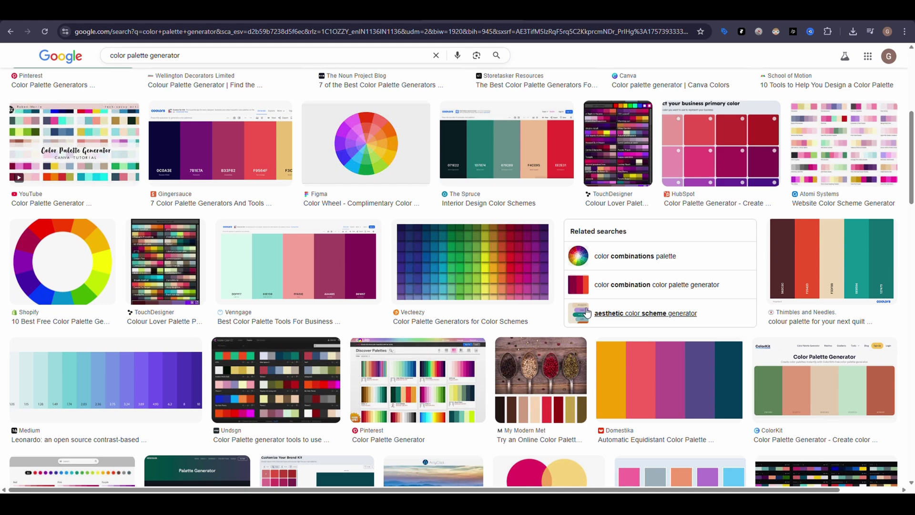
pyautogui.click(832, 257)
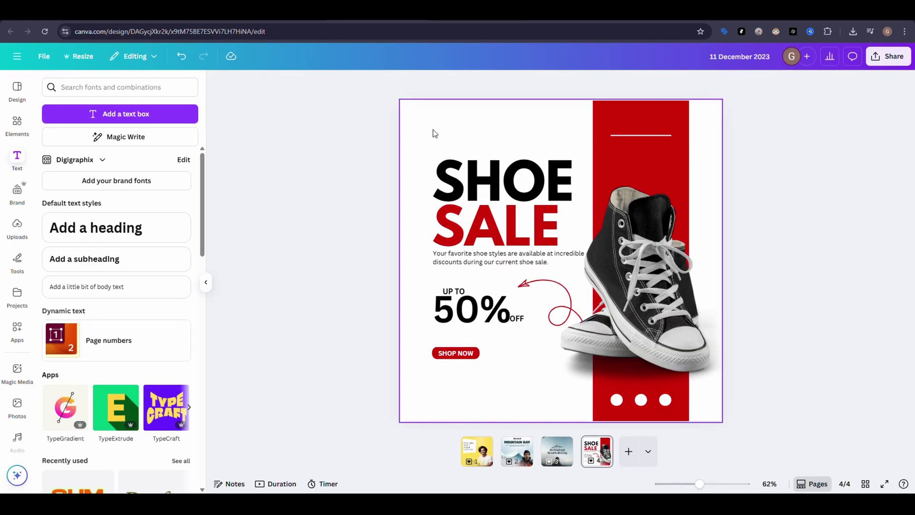
# Paste the copied palette image onto the shoe sale poster and shrink it into the top-left
pyautogui.click(431, 131)
pyautogui.hotkey('ctrl', 'v')
pyautogui.moveTo(659, 333); pyautogui.dragTo(479, 152)
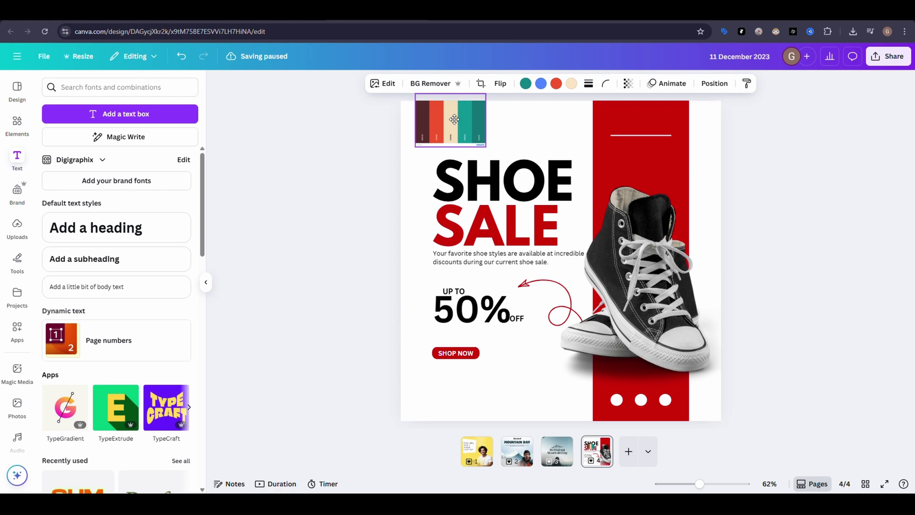
# Apply the palette's colours to the page repeatedly until red background with cream stripe, then tuck the palette small
pyautogui.rightClick(458, 135)
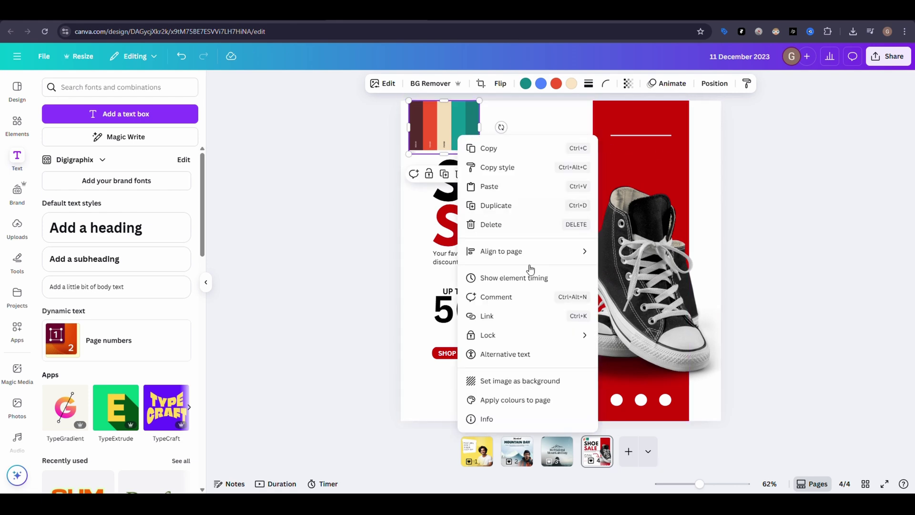
pyautogui.click(536, 400)
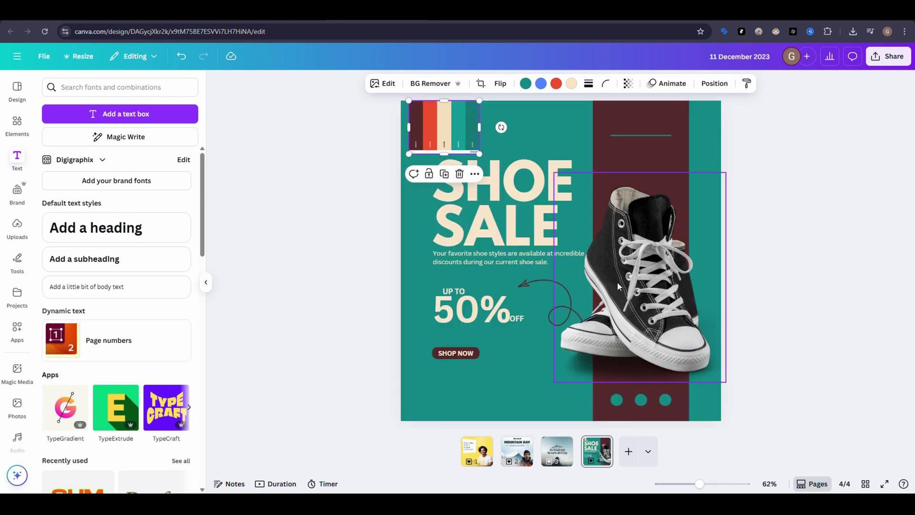
pyautogui.rightClick(436, 122)
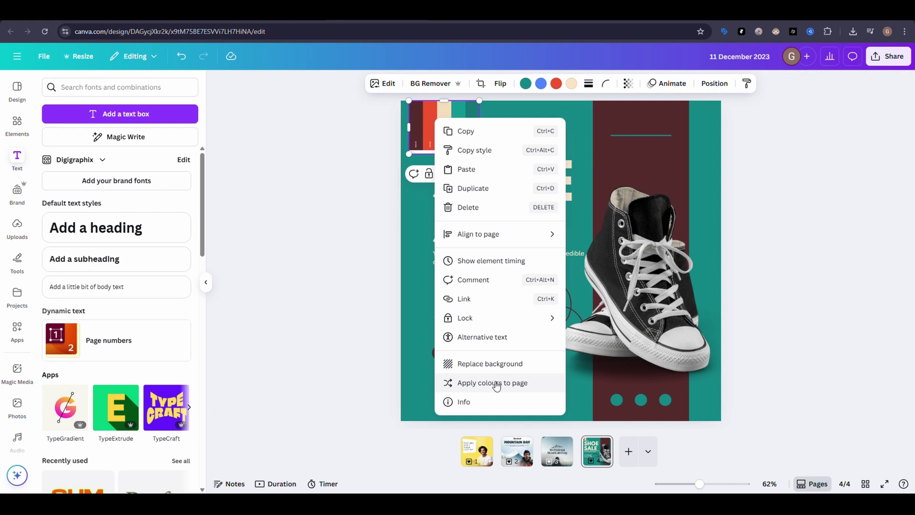
pyautogui.click(494, 384)
pyautogui.rightClick(460, 128)
pyautogui.click(541, 391)
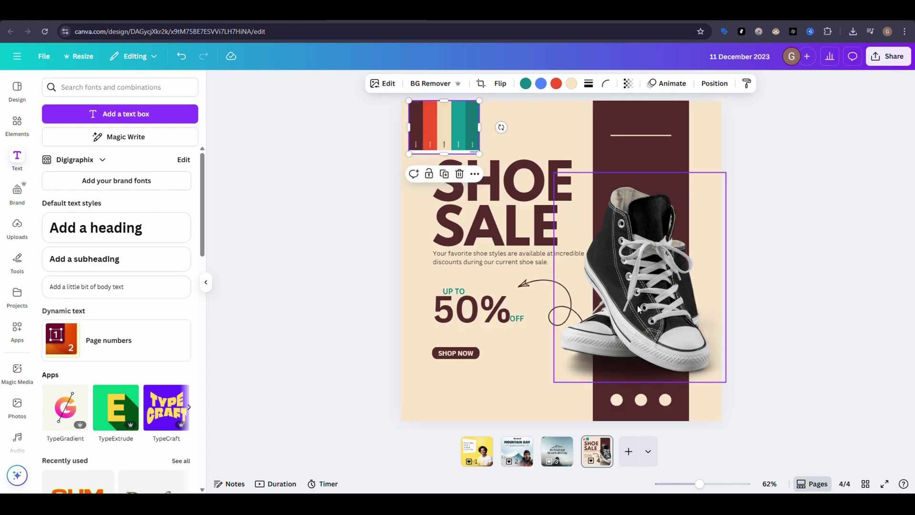
pyautogui.rightClick(443, 123)
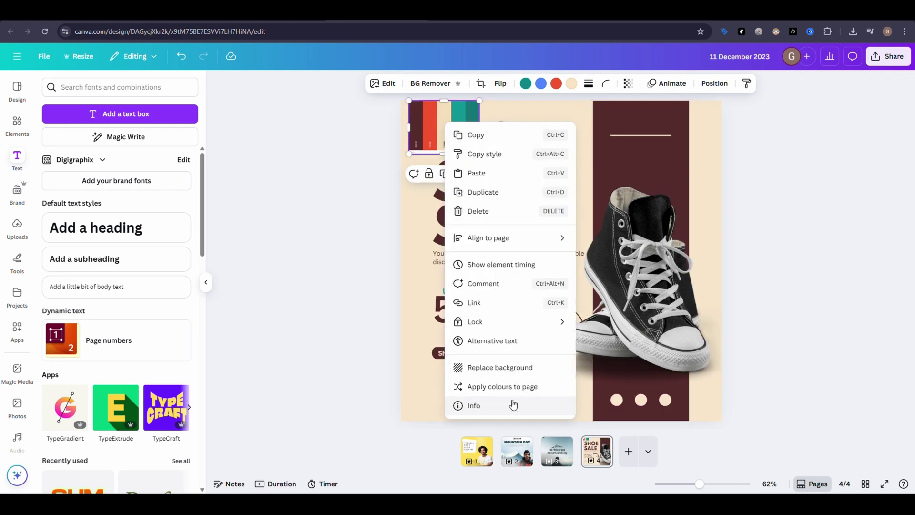
pyautogui.click(511, 386)
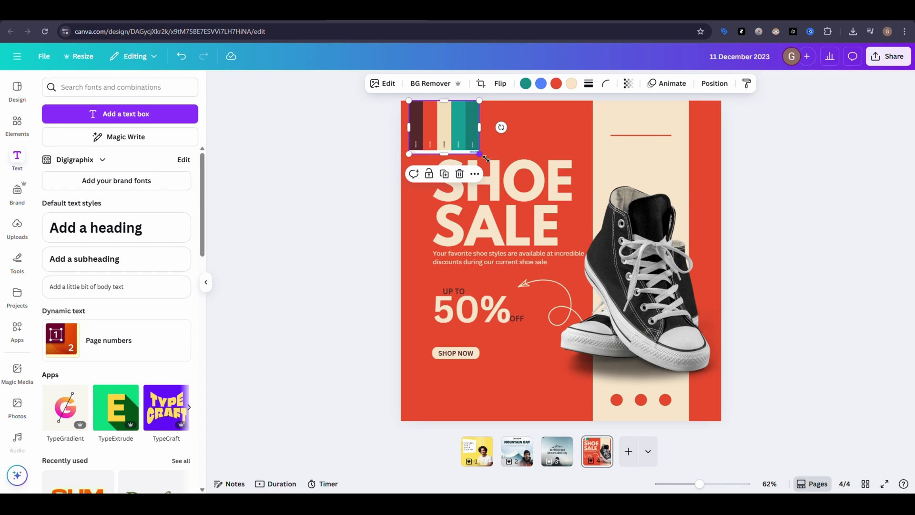
pyautogui.moveTo(478, 153); pyautogui.dragTo(435, 119)
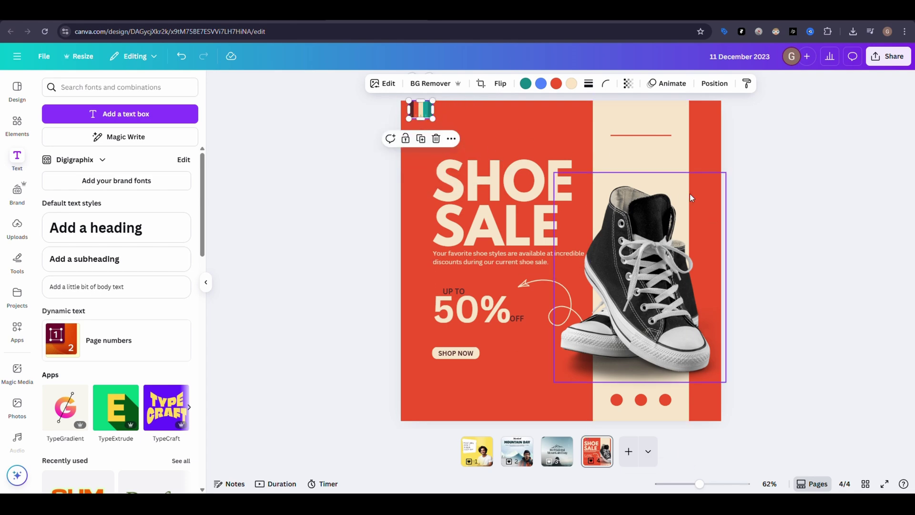
pyautogui.click(772, 194)
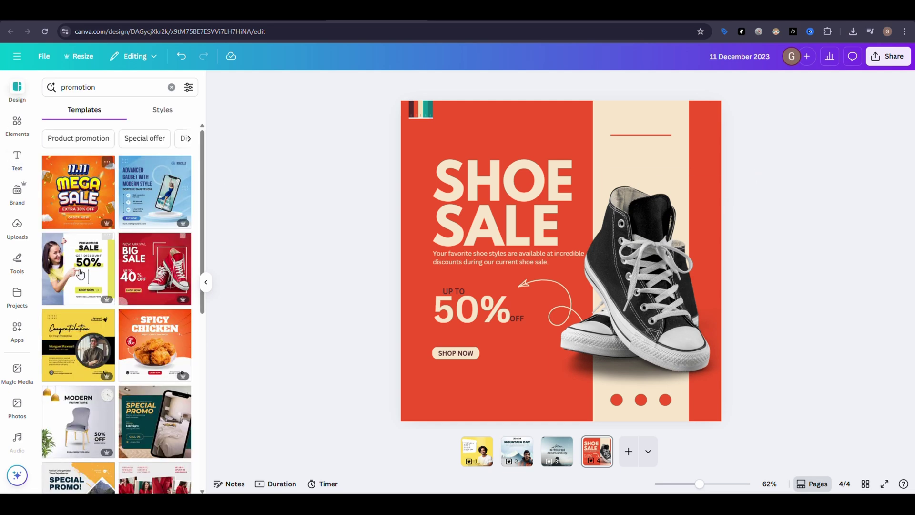
pyautogui.scroll(-1, 141, 243)
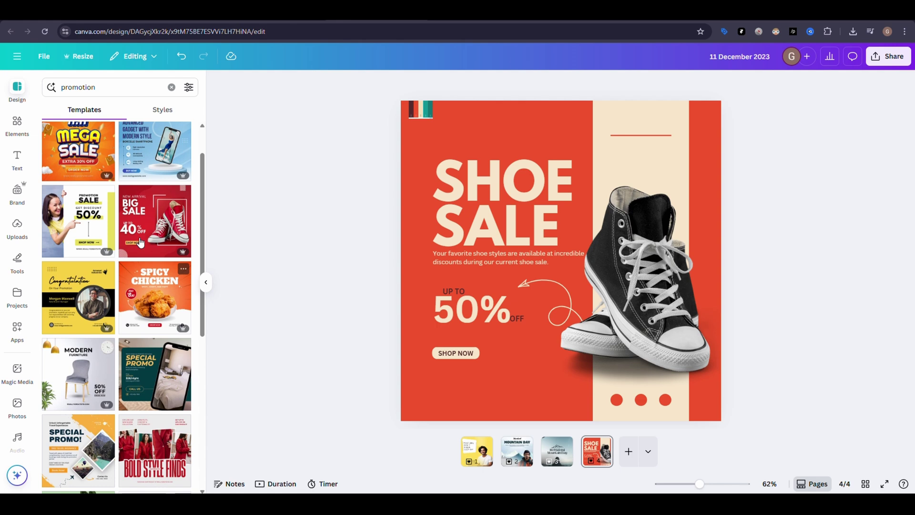
# Apply the Red Sneakers template's colours to the poster and shuffle them twice
pyautogui.click(166, 230)
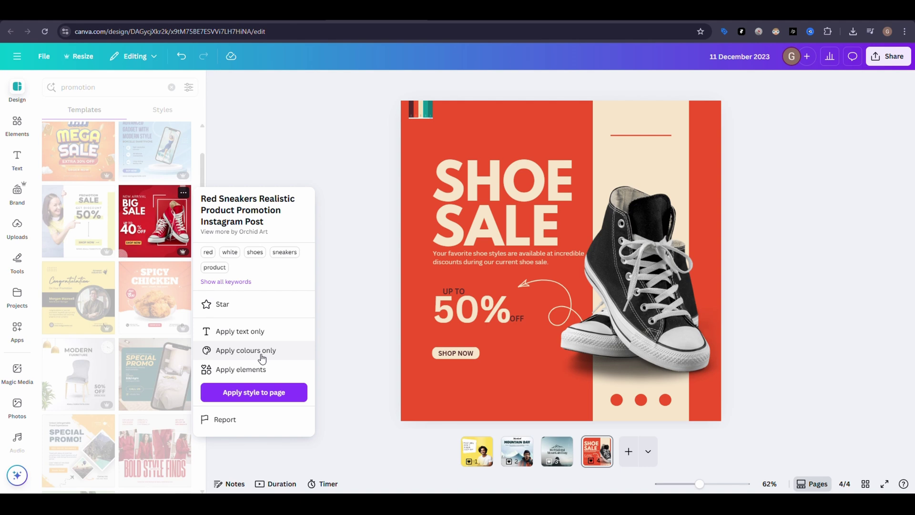
pyautogui.click(245, 350)
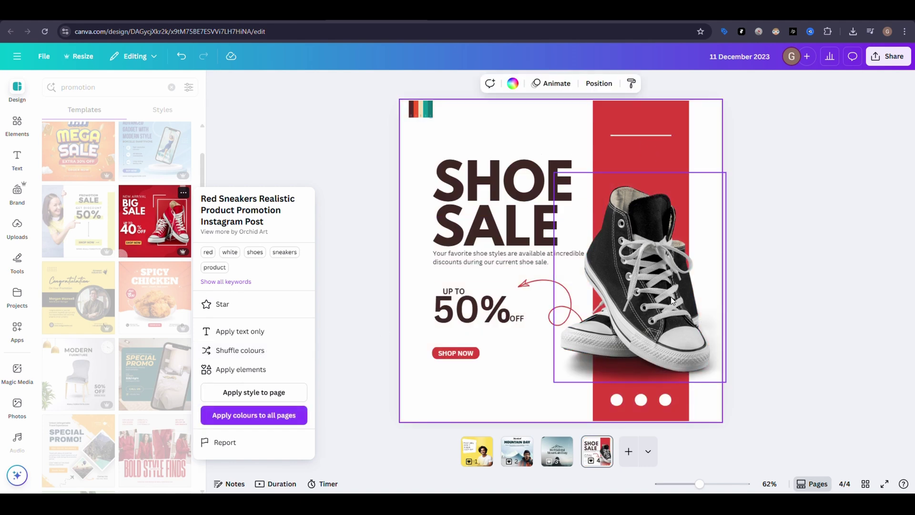
pyautogui.click(251, 357)
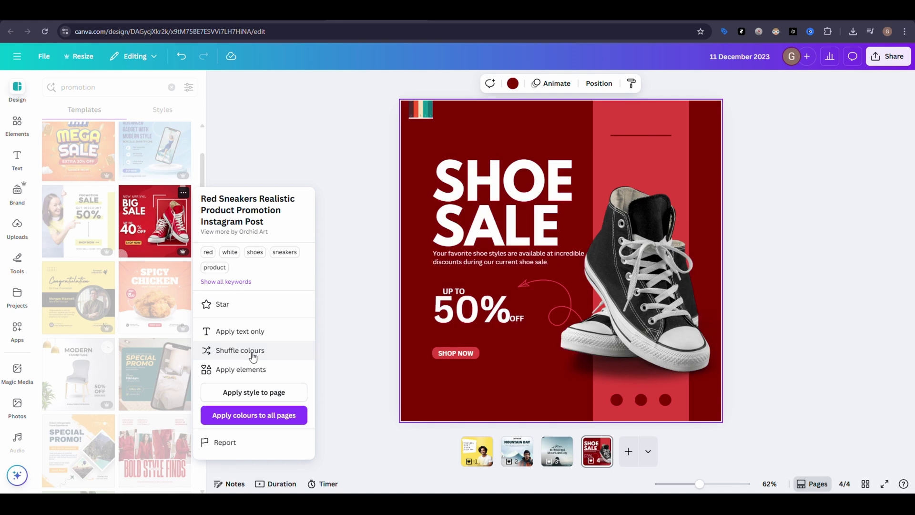
pyautogui.click(252, 357)
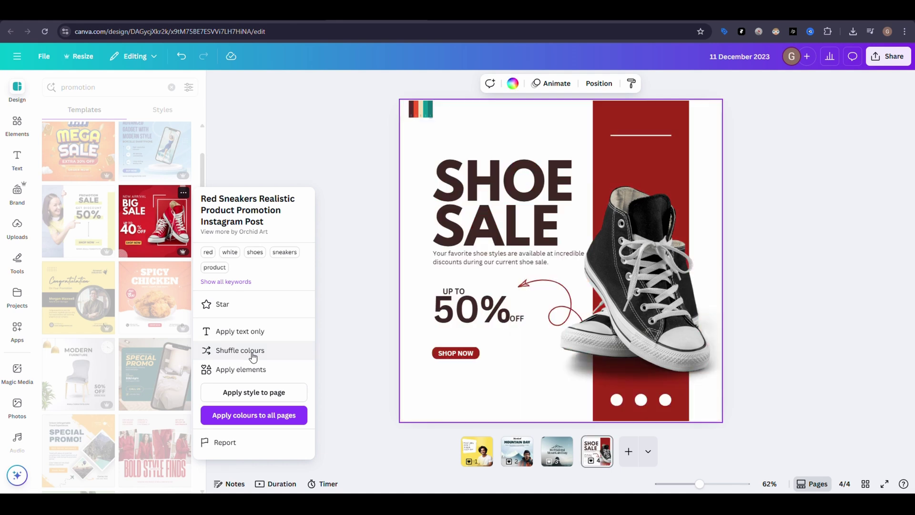
pyautogui.click(307, 286)
pyautogui.scroll(-10, 185, 389)
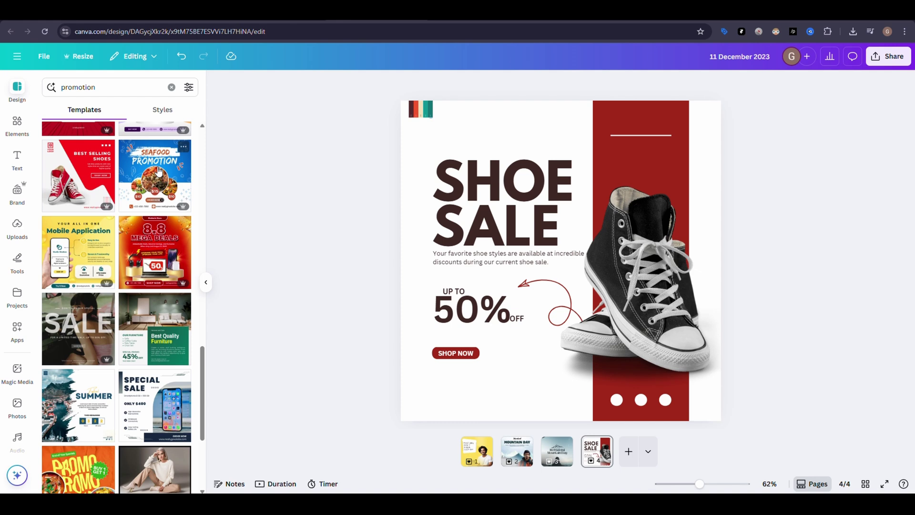
# Shuffle the seafood template's colours onto the poster until it has a blue stripe
pyautogui.click(183, 147)
pyautogui.click(247, 317)
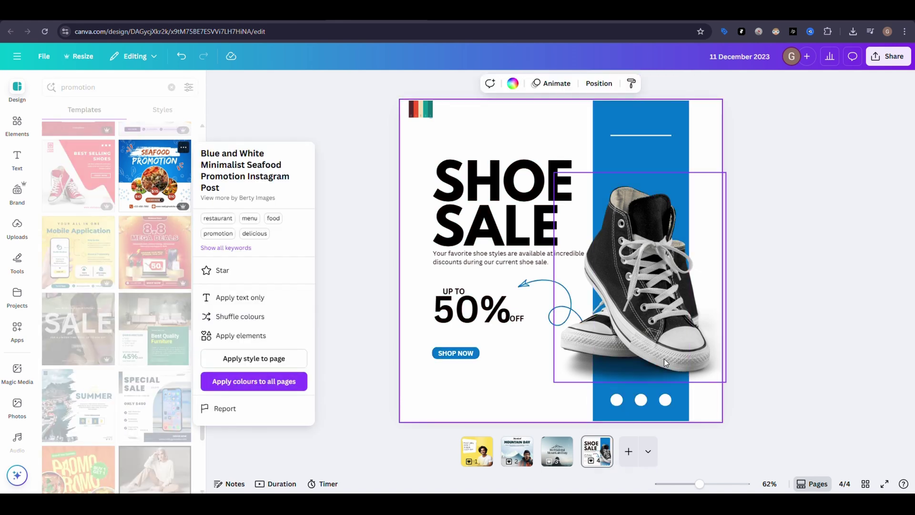
pyautogui.click(264, 320)
pyautogui.click(262, 318)
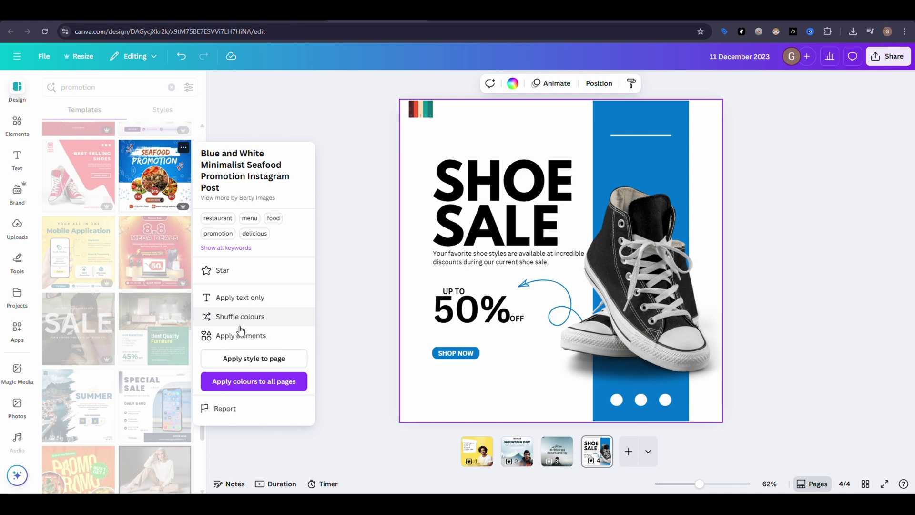
# Try the seafood template's fonts, revert, then apply the Green Mountain Bike template's condensed text style
pyautogui.click(250, 298)
pyautogui.click(250, 297)
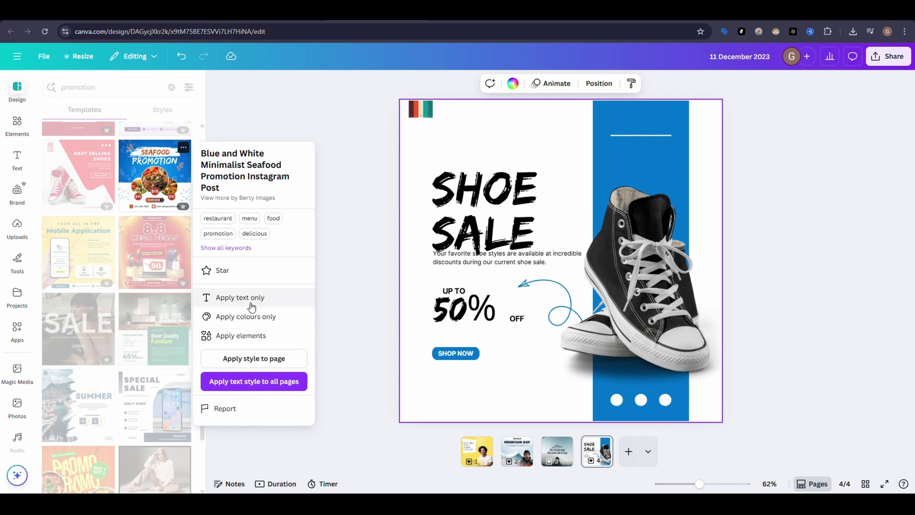
pyautogui.scroll(-5, 113, 299)
pyautogui.scroll(-1, 113, 299)
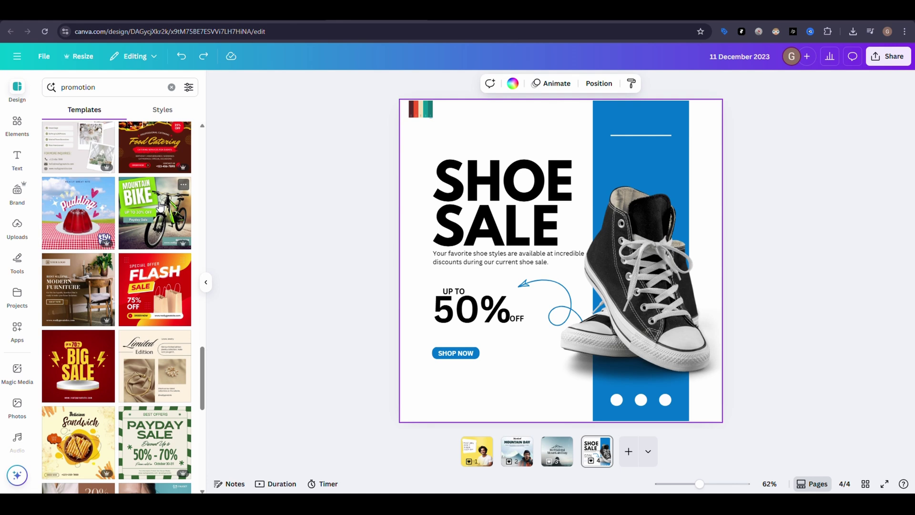
pyautogui.click(184, 185)
pyautogui.click(256, 325)
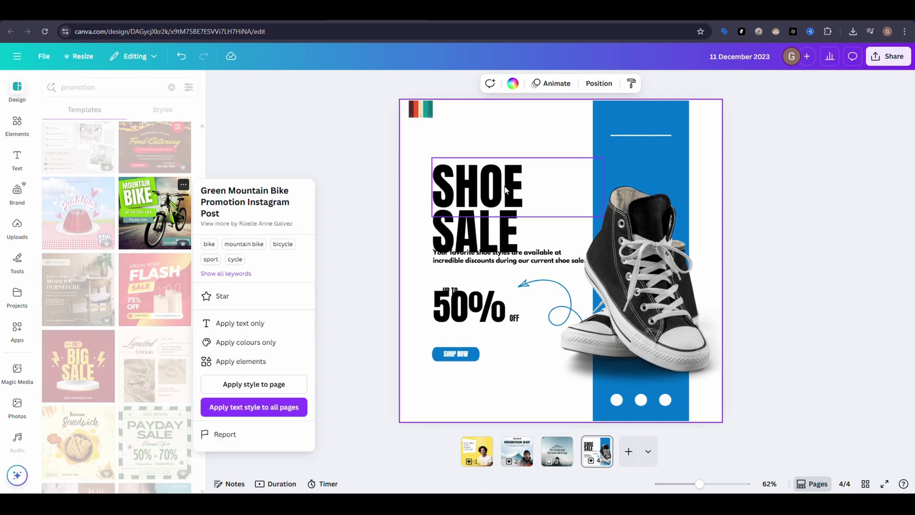
pyautogui.click(478, 187)
pyautogui.click(508, 264)
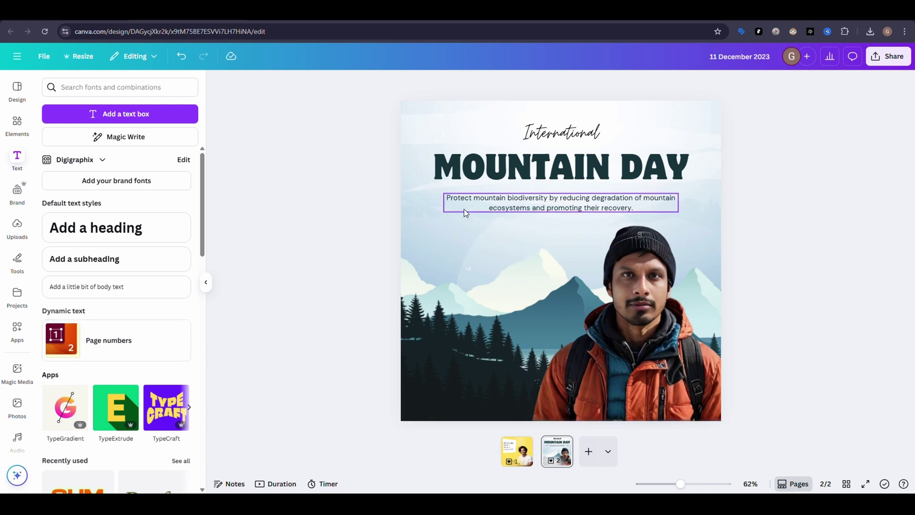
# Trace the man's photo into a vector illustration in Vectorizer and add it to the design
pyautogui.click(631, 292)
pyautogui.click(394, 83)
pyautogui.scroll(-1, 104, 293)
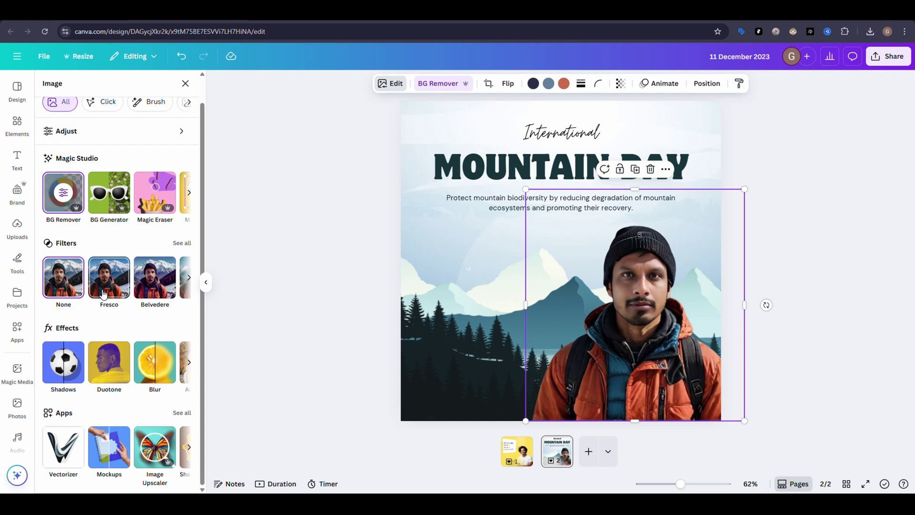
pyautogui.click(72, 455)
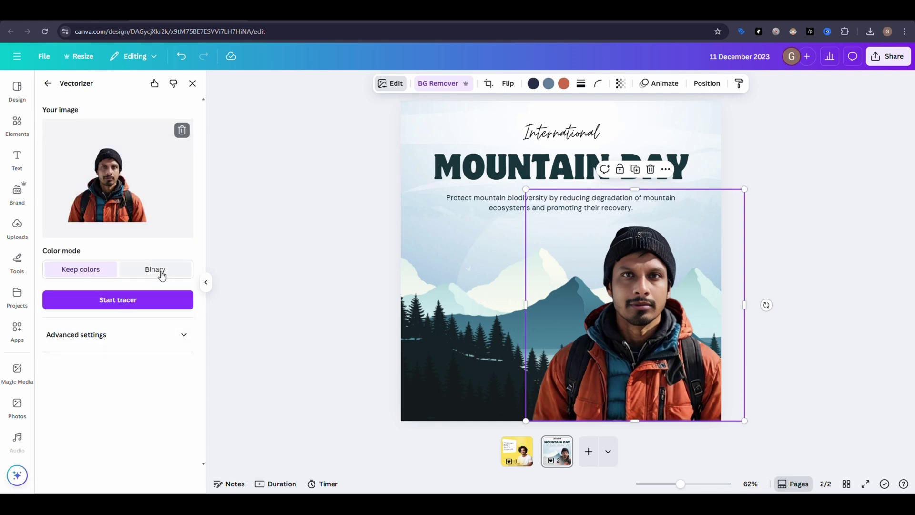
pyautogui.click(132, 304)
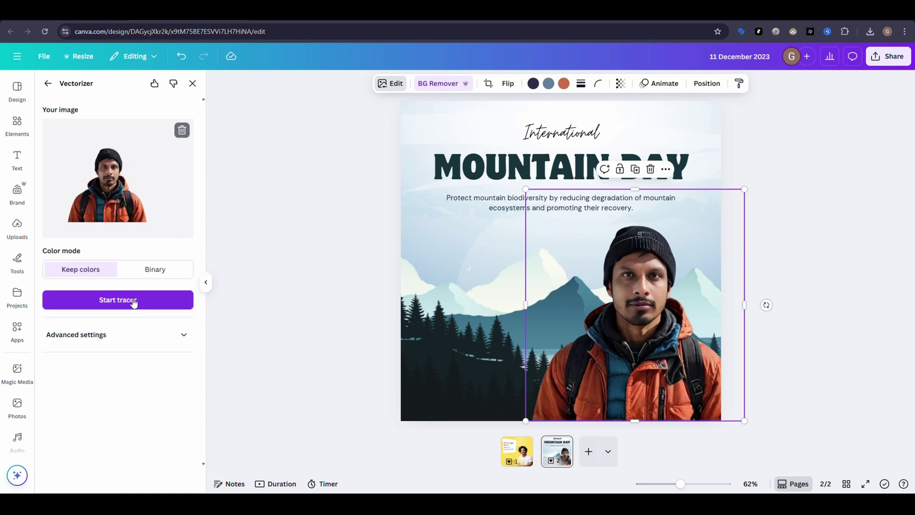
pyautogui.click(135, 303)
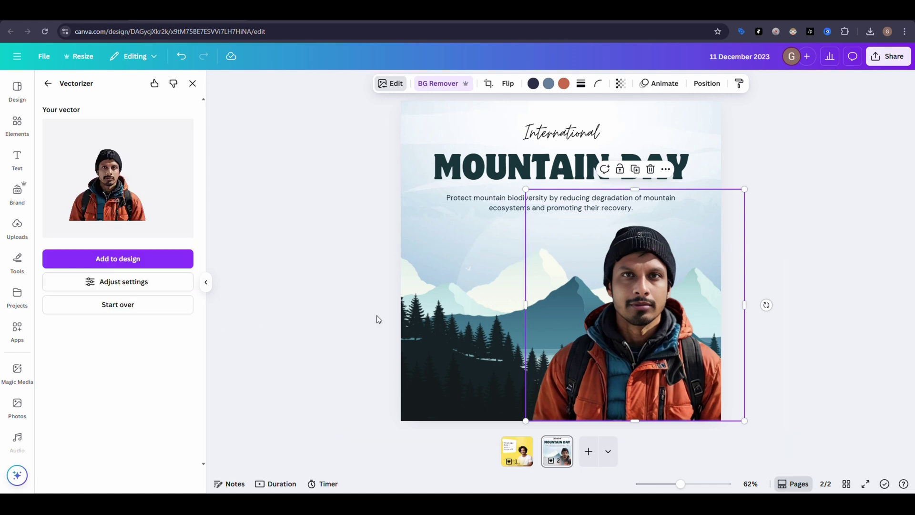
pyautogui.click(143, 260)
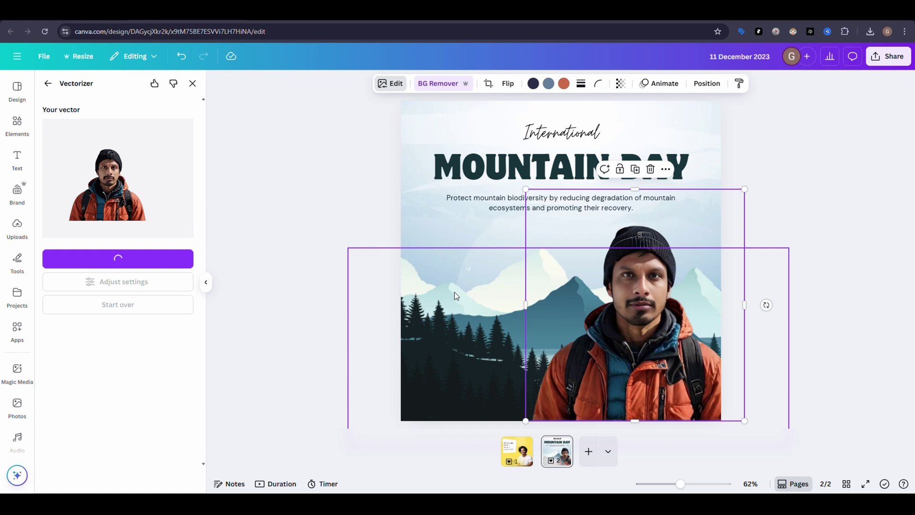
# Enlarge and position the vector illustration over the original photo on the Mountain Day page
pyautogui.moveTo(560, 314)
pyautogui.mouseDown()
pyautogui.moveTo(636, 346)
pyautogui.moveTo(684, 353)
pyautogui.mouseUp()
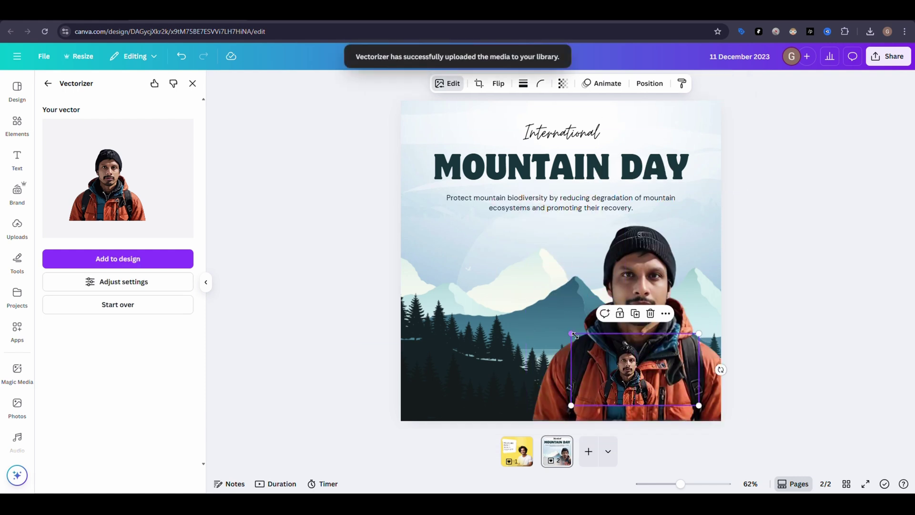
pyautogui.moveTo(574, 335); pyautogui.dragTo(394, 305)
pyautogui.press('t')
pyautogui.moveTo(327, 268)
pyautogui.mouseDown()
pyautogui.moveTo(569, 344)
pyautogui.moveTo(620, 345)
pyautogui.mouseUp()
pyautogui.moveTo(472, 269); pyautogui.dragTo(400, 164)
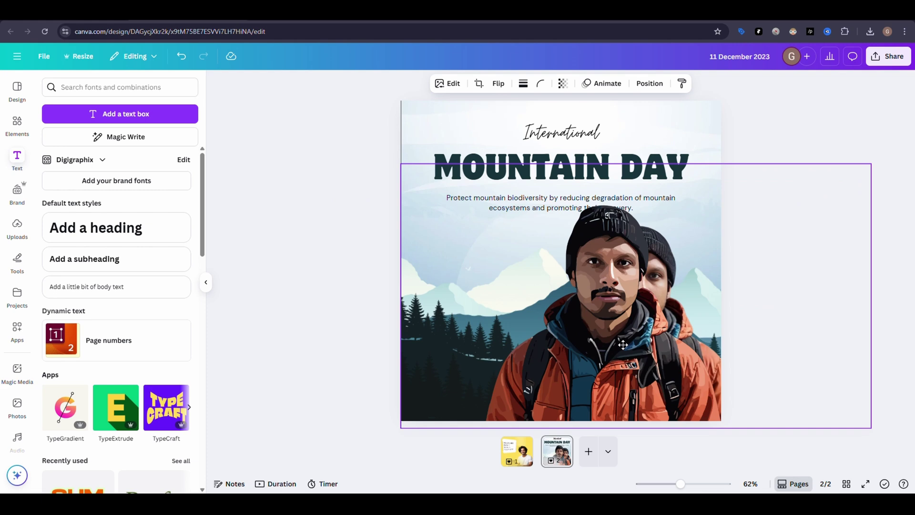
pyautogui.moveTo(623, 345); pyautogui.dragTo(645, 350)
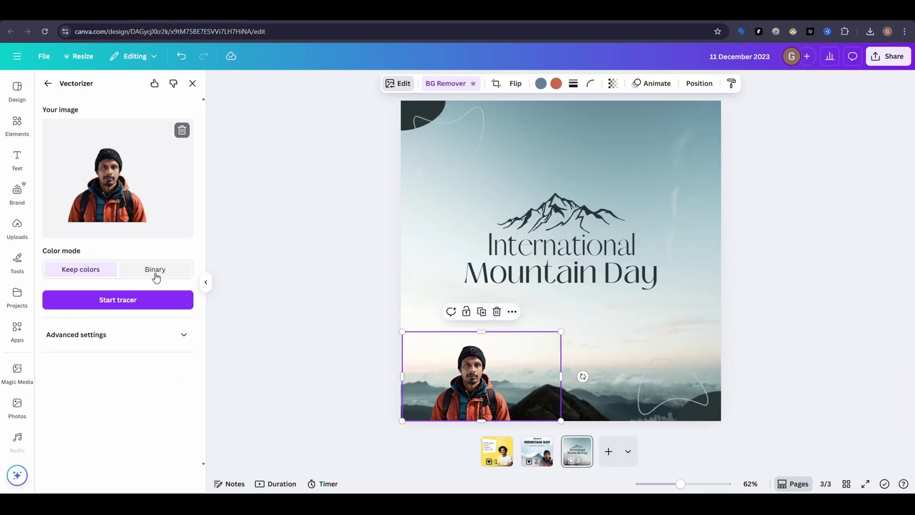
# Trace the photo in Binary mode as a silhouette and place it below the title
pyautogui.click(155, 270)
pyautogui.click(147, 364)
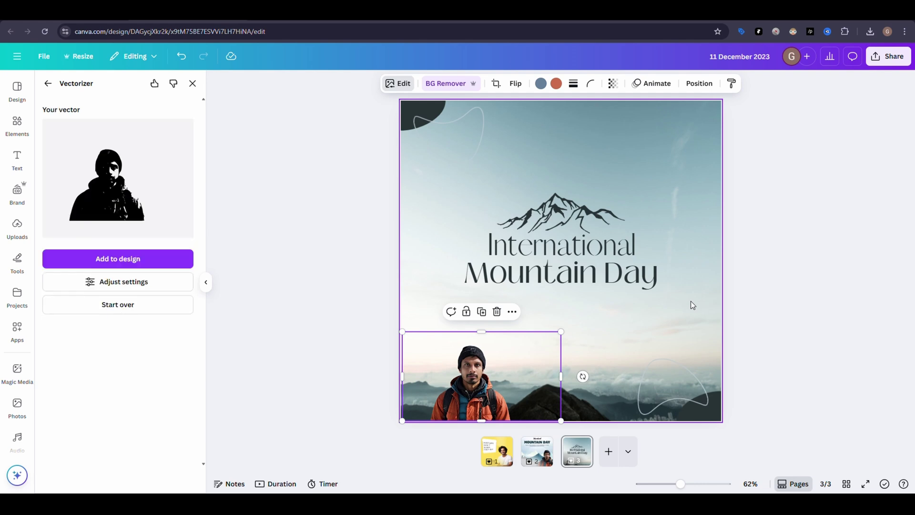
pyautogui.moveTo(565, 272)
pyautogui.mouseDown()
pyautogui.moveTo(565, 351)
pyautogui.moveTo(568, 342)
pyautogui.mouseUp()
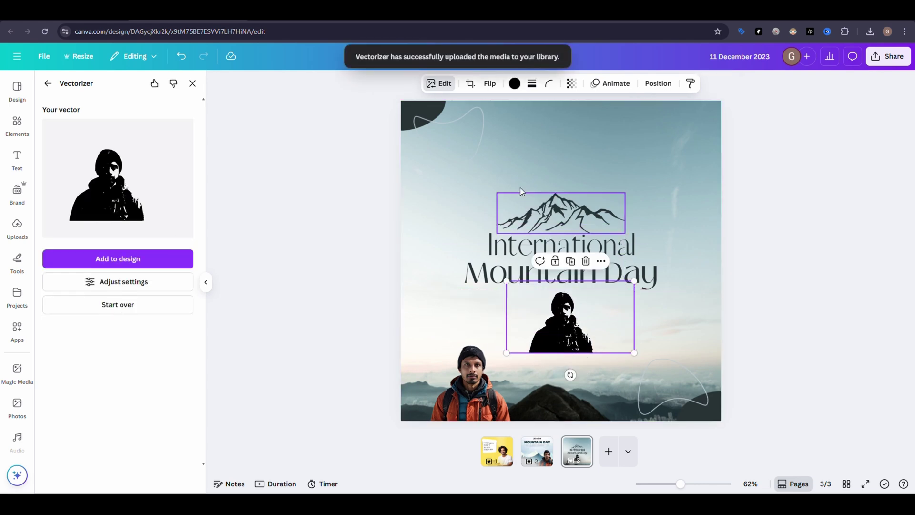
# Recolour the silhouette dark teal sampled from the photo and enlarge it across the bottom
pyautogui.click(515, 83)
pyautogui.click(52, 154)
pyautogui.click(174, 257)
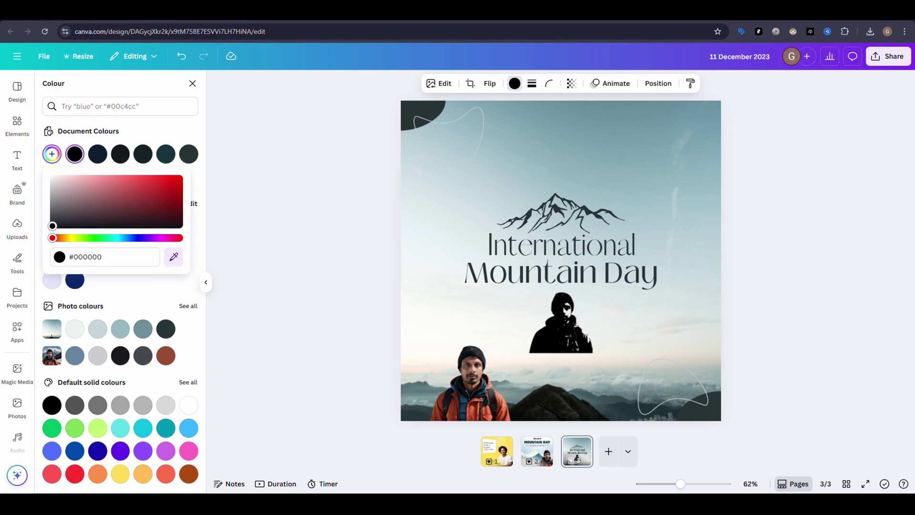
pyautogui.click(562, 265)
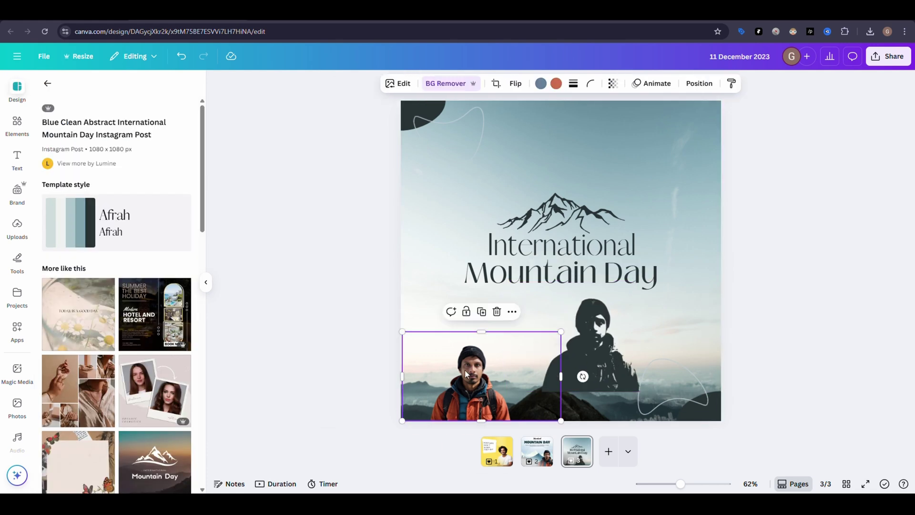
pyautogui.moveTo(566, 325)
pyautogui.mouseDown()
pyautogui.moveTo(544, 387)
pyautogui.moveTo(551, 390)
pyautogui.mouseUp()
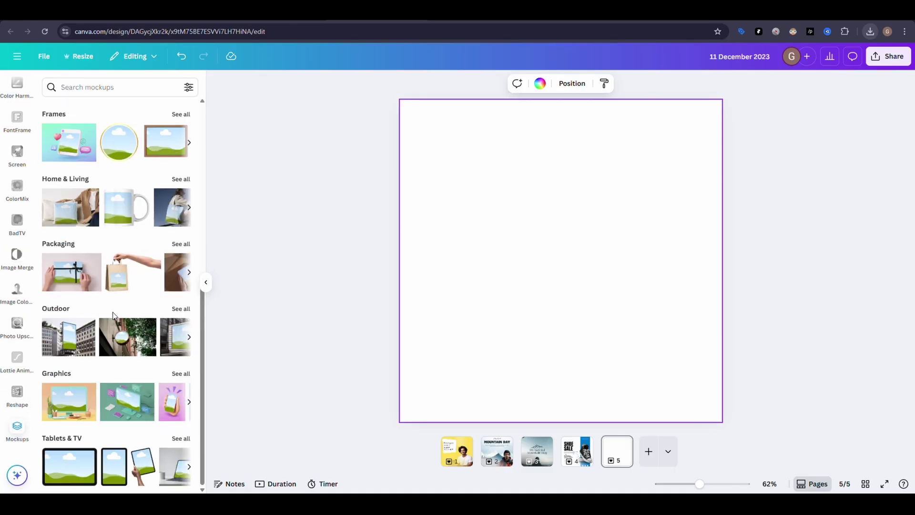
# Place the shoe sale poster into an Outdoor building mockup from the Mockups app
pyautogui.click(83, 346)
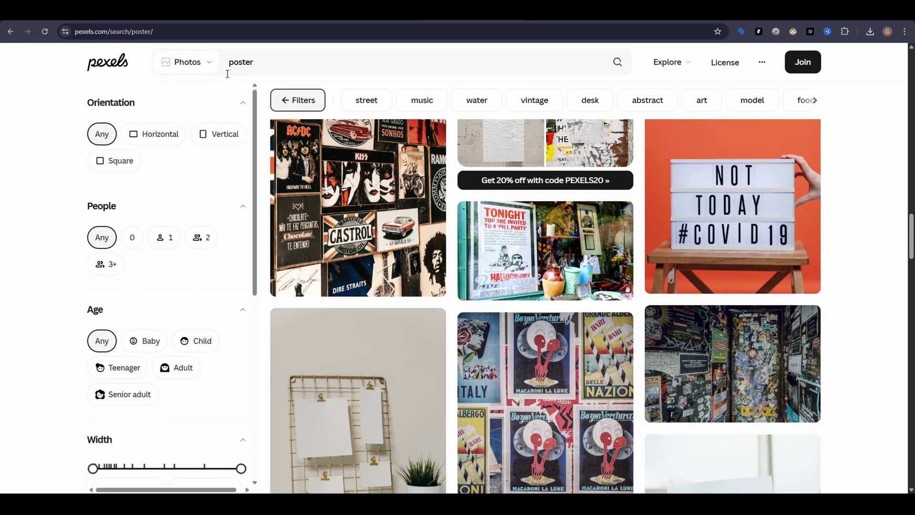
pyautogui.scroll(-3, 295, 65)
pyautogui.scroll(5, 144, 74)
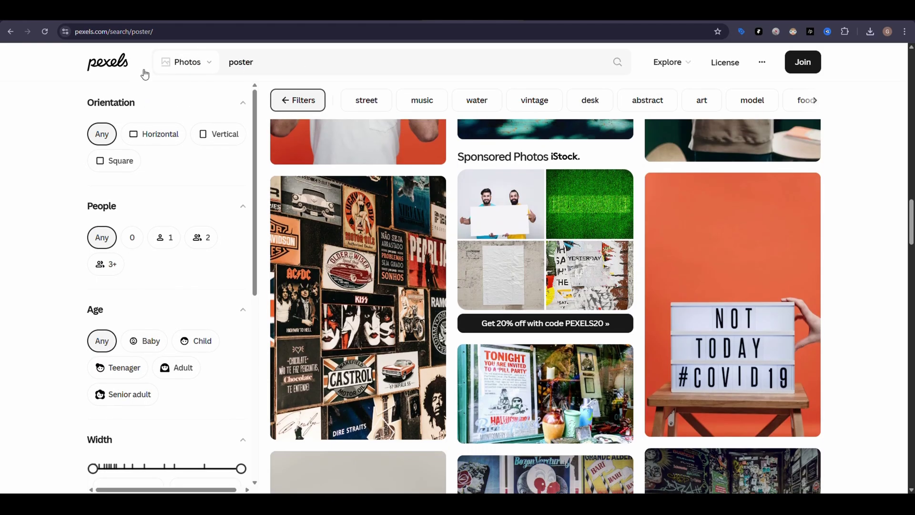
# Search Pexels for poster photos to find someone holding a blank frame
pyautogui.click(263, 69)
pyautogui.scroll(-3, 664, 262)
pyautogui.scroll(-1, 637, 249)
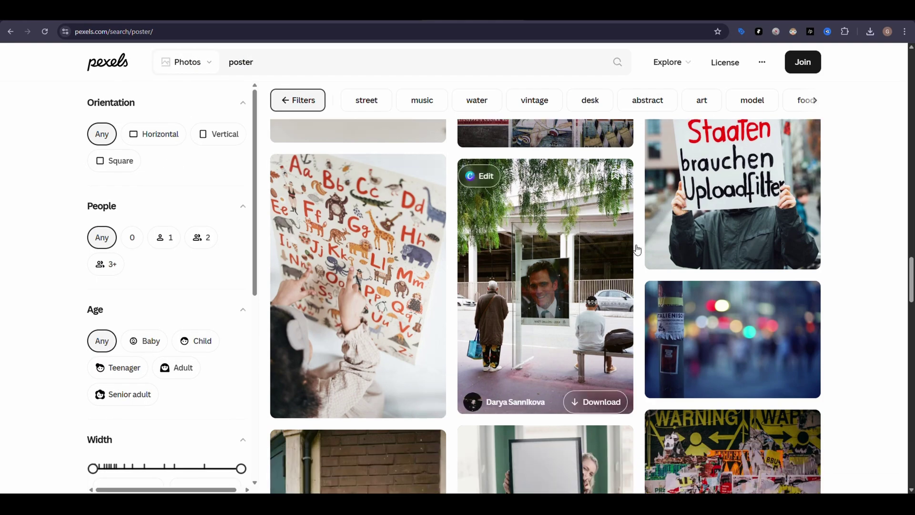
pyautogui.scroll(-3, 637, 248)
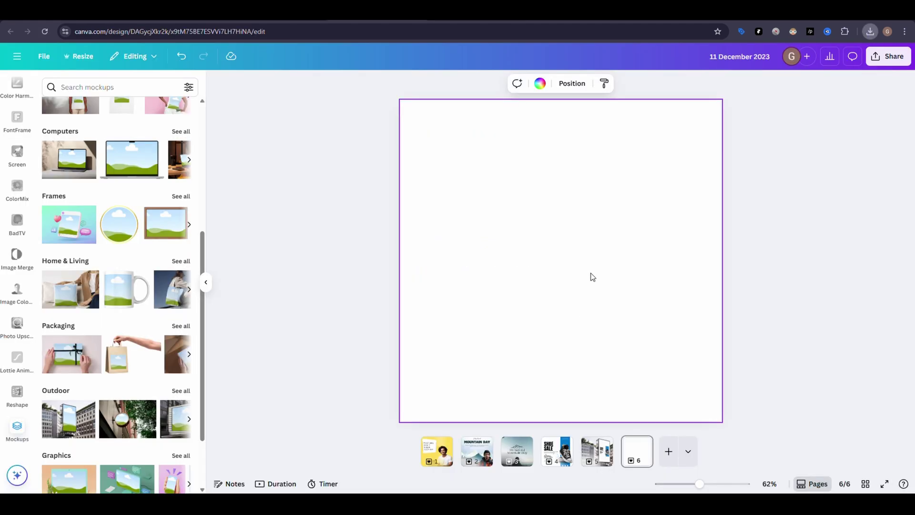
# Paste the framed photo and generate a custom mockup placing the Shoe Sale poster in its frame
pyautogui.hotkey('ctrl', 'v')
pyautogui.scroll(3, 121, 287)
pyautogui.click(386, 83)
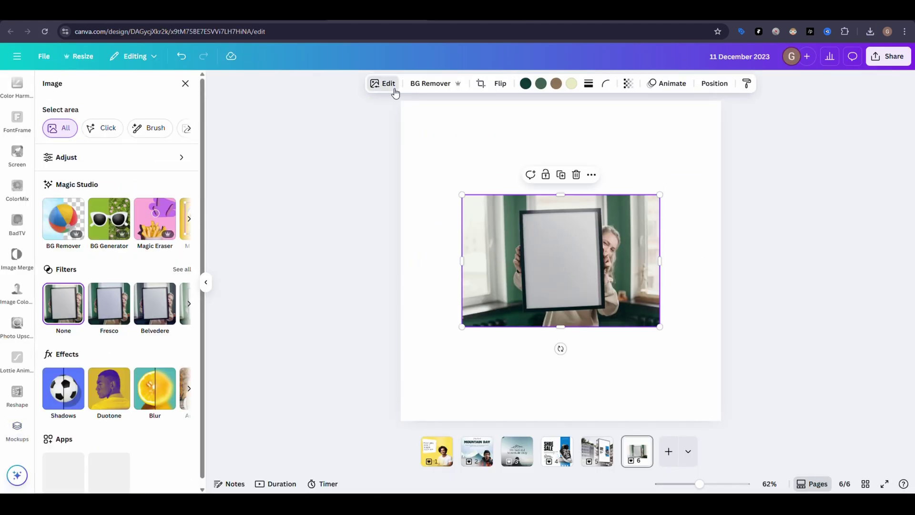
pyautogui.scroll(-1, 104, 357)
pyautogui.click(104, 451)
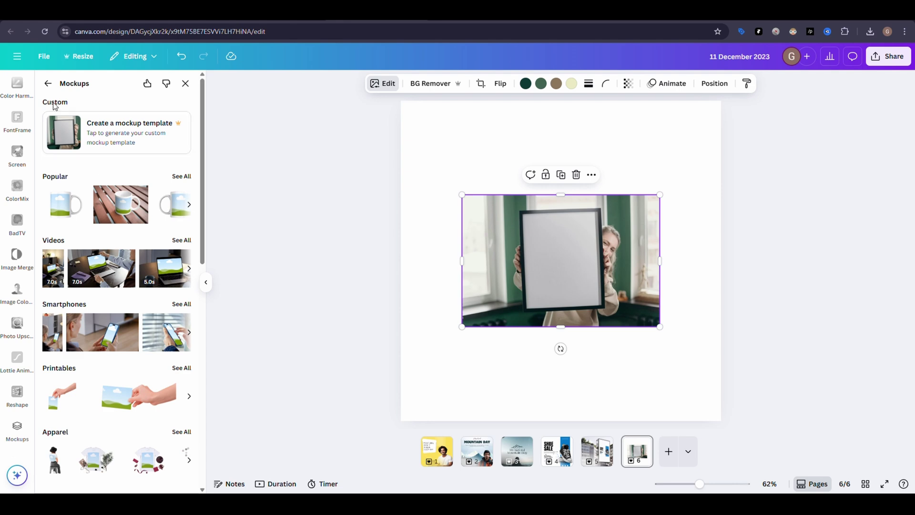
pyautogui.click(155, 139)
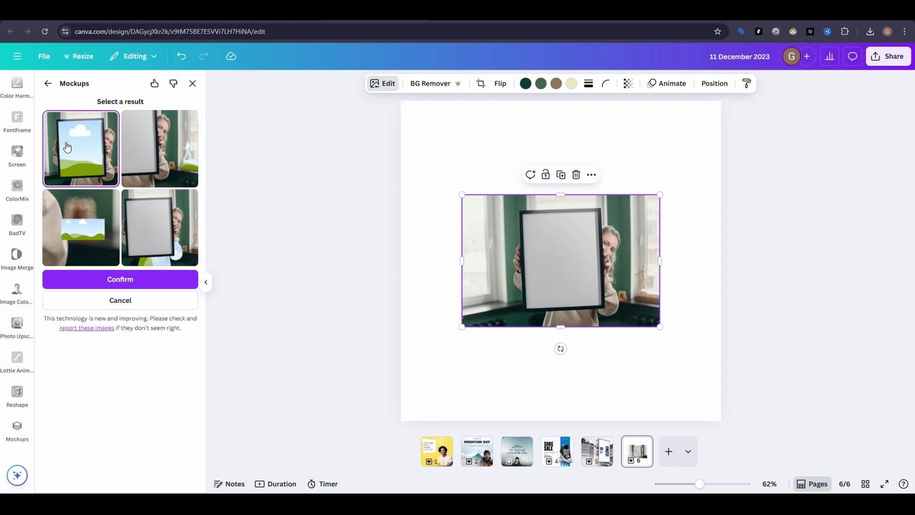
pyautogui.click(120, 280)
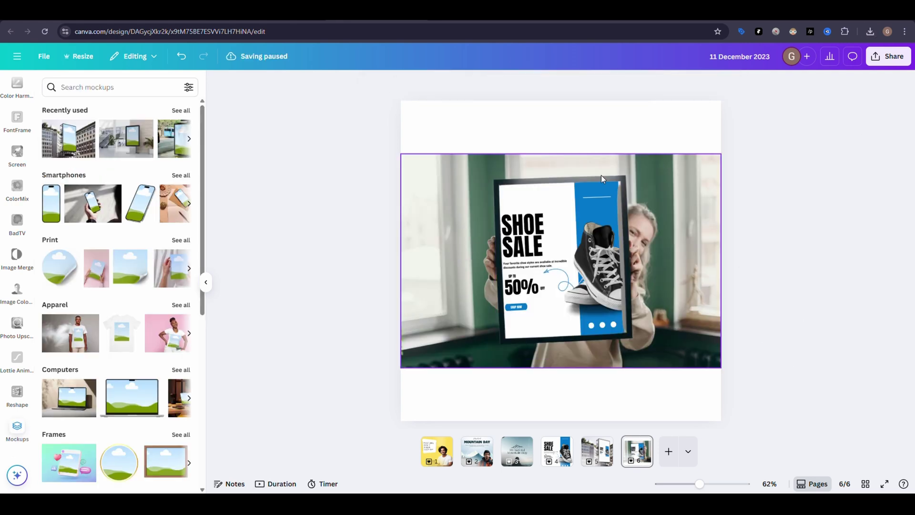
pyautogui.click(601, 179)
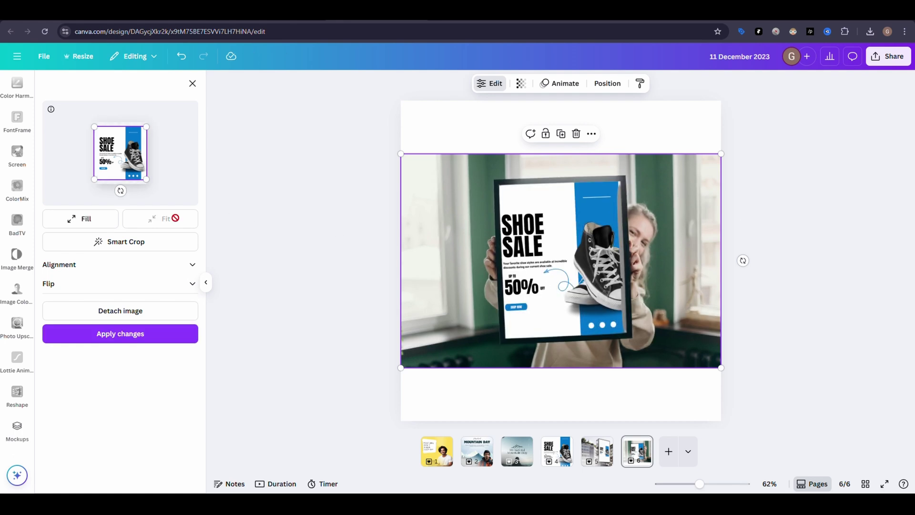